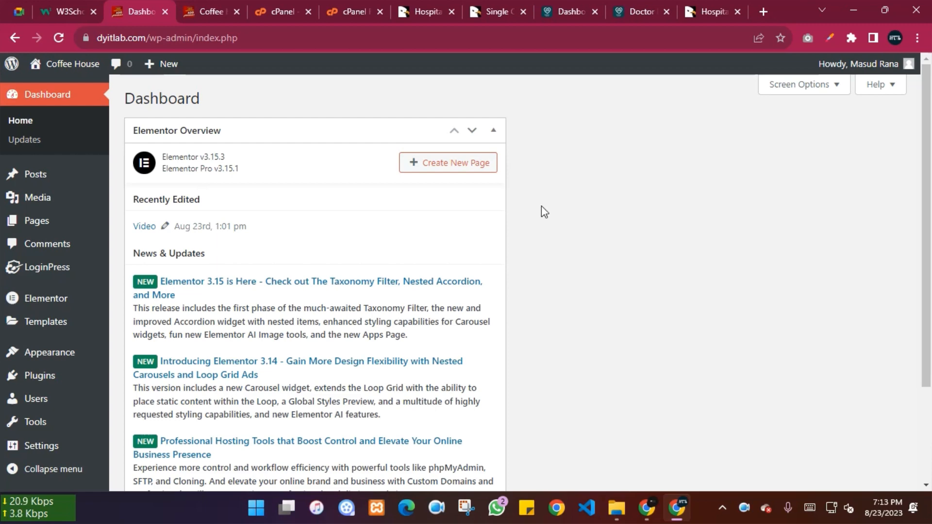
- Search for new plugins with the keyword "duplicate" and install the Duplicate Post and Duplicate Page plugins
mouse_move(42, 422)
scroll(43, 421, down, 1)
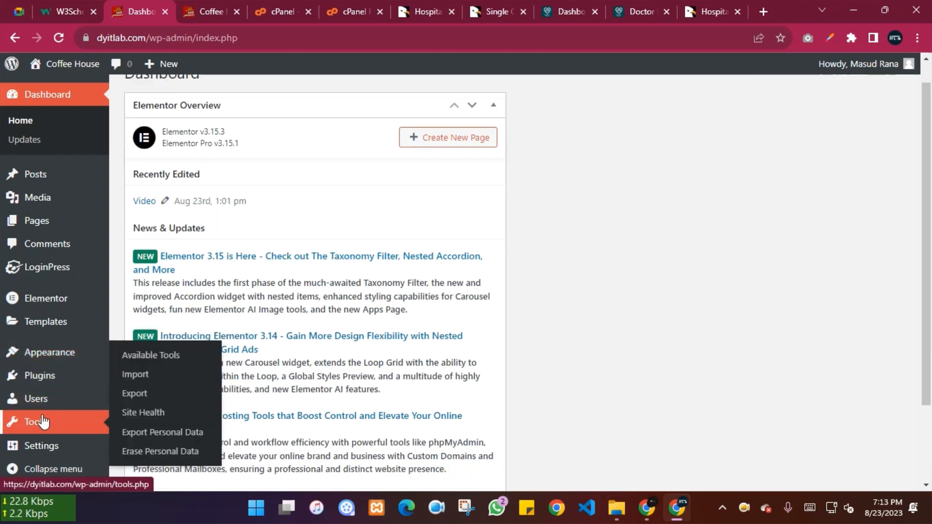
scroll(43, 418, down, 2)
mouse_move(44, 379)
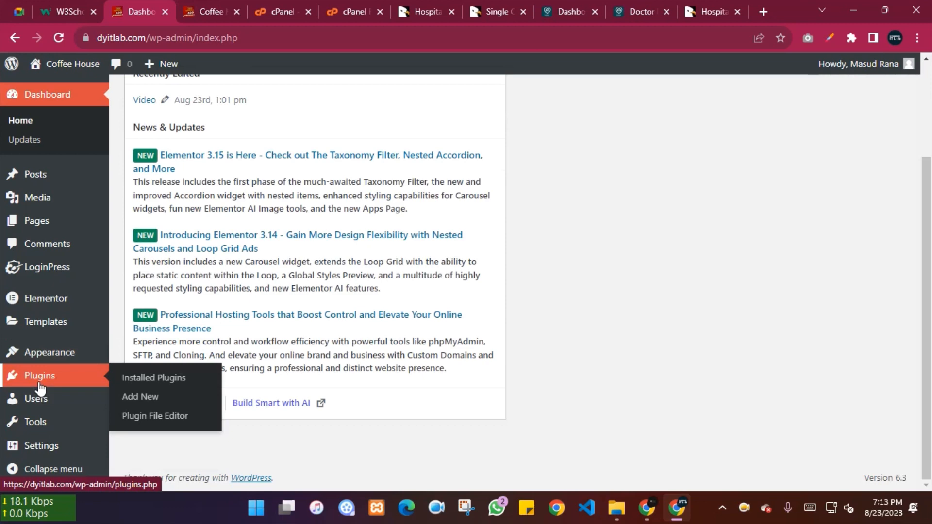
click(137, 399)
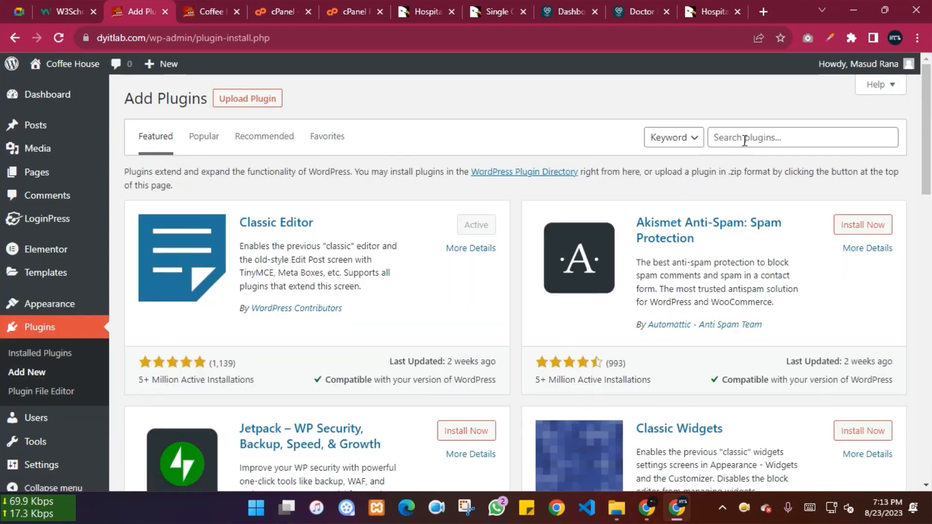
click(745, 140)
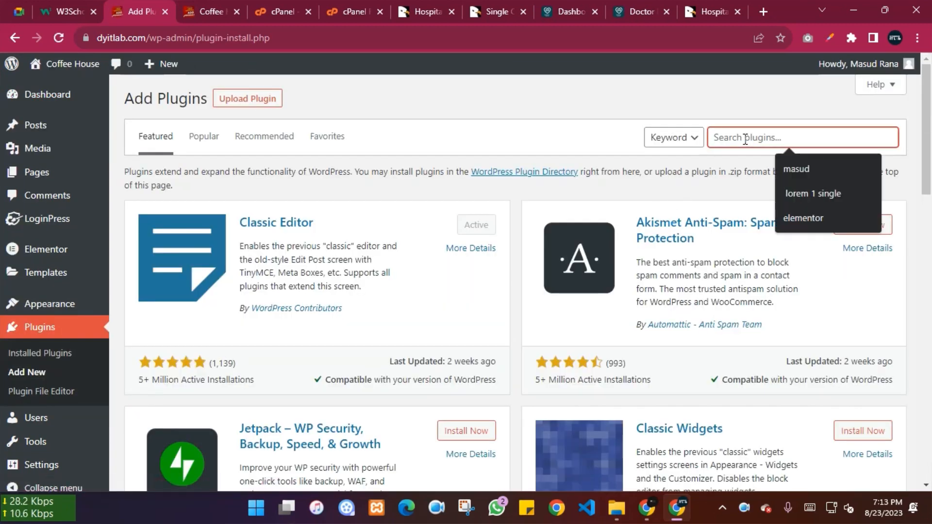
text(duplicate)
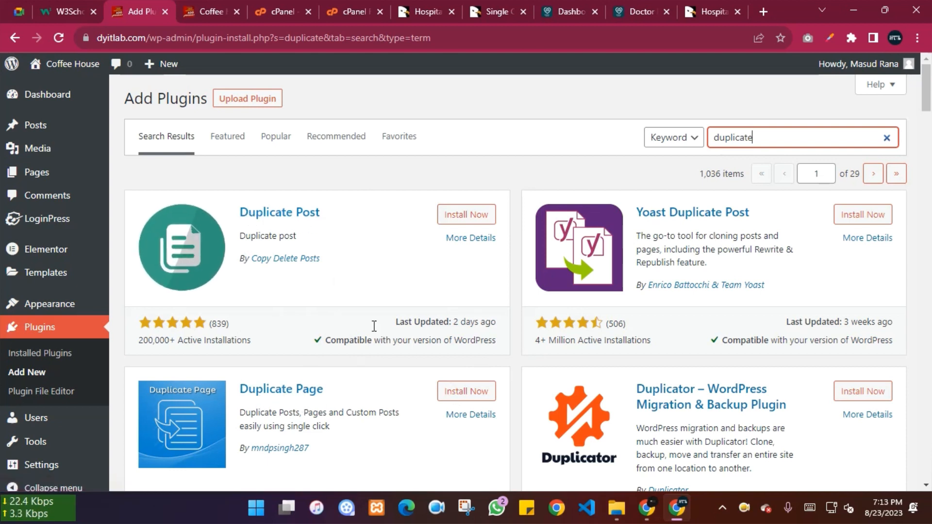
click(466, 217)
click(452, 394)
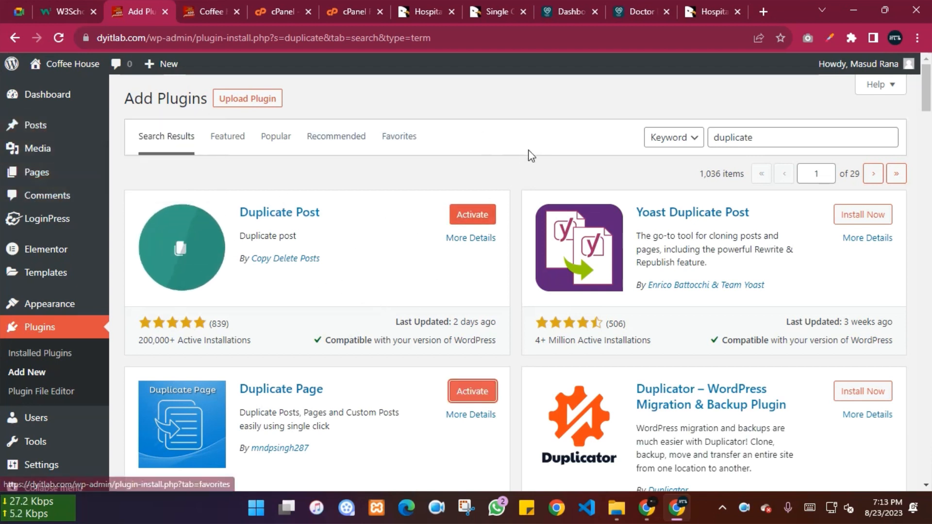
- Duplicate the browser tab and view the available row actions for demo Post in the posts list there
mouse_move(41, 131)
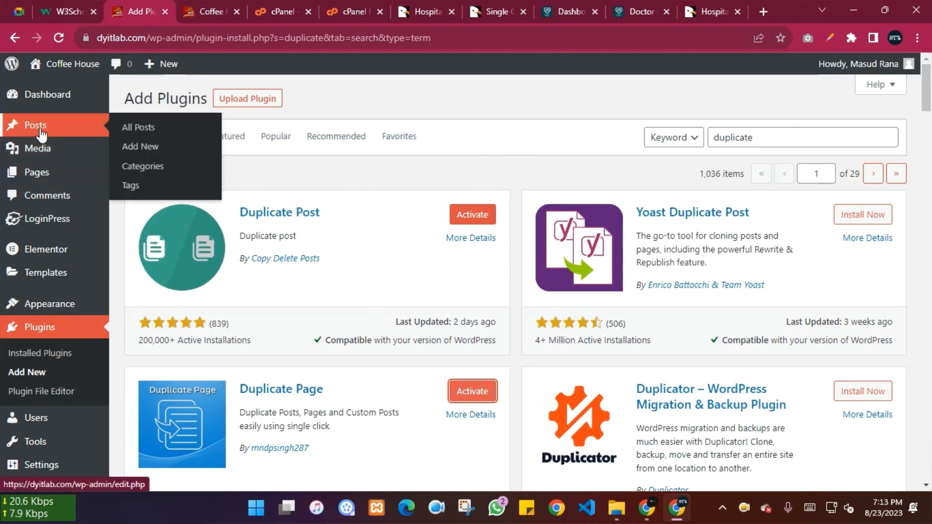
right_click(130, 10)
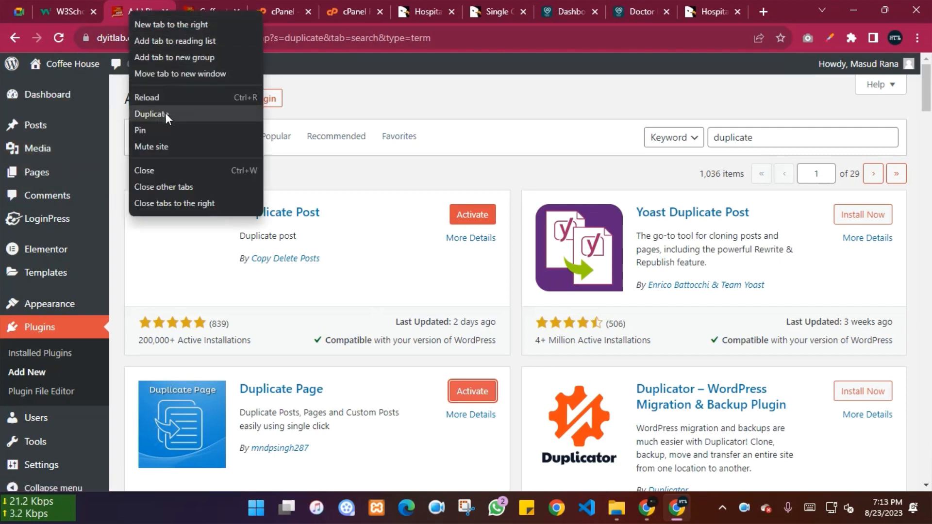
click(165, 113)
click(122, 7)
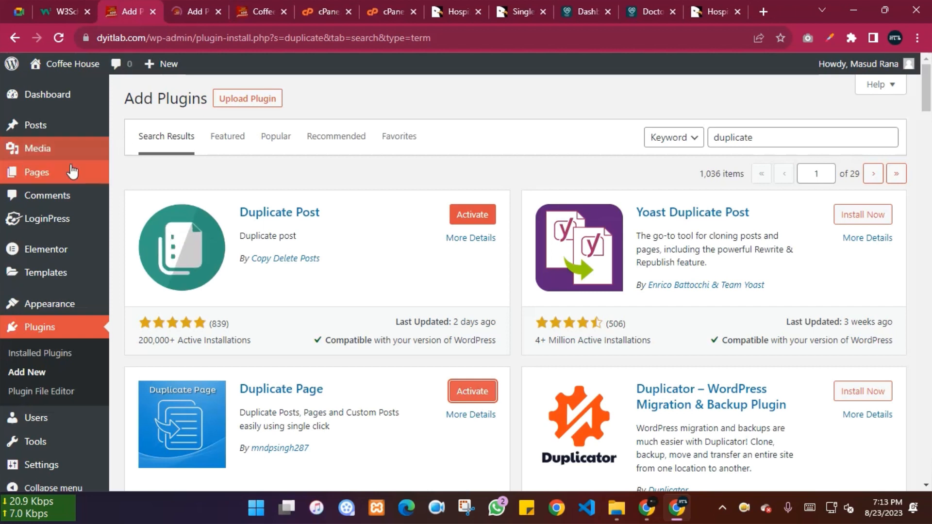
click(189, 7)
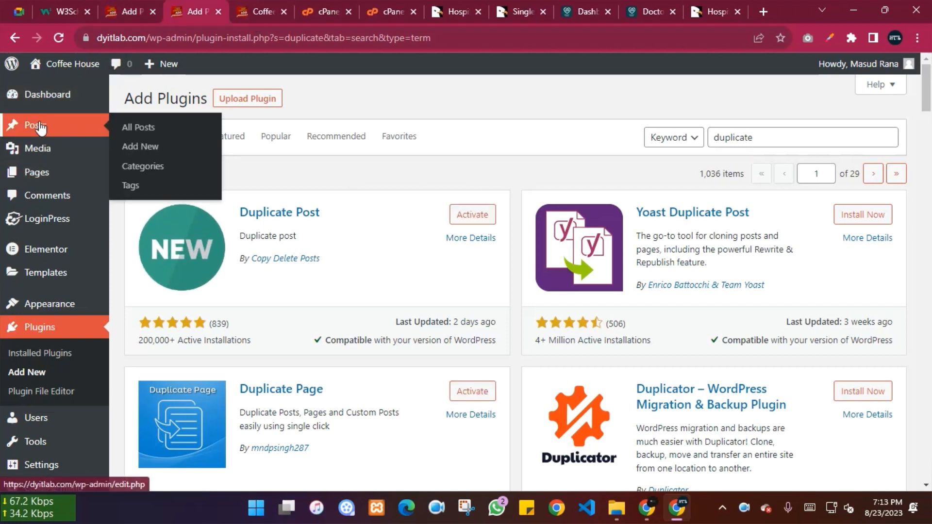
click(39, 125)
mouse_move(210, 229)
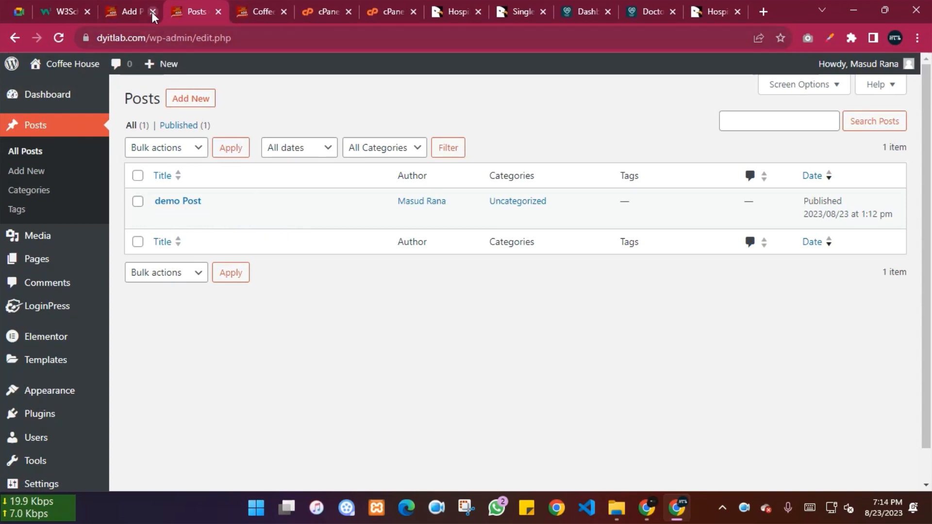
- Activate the Duplicate Post plugin from the plugin search results and skip its security alerts and diagnostic tracking offer
click(126, 8)
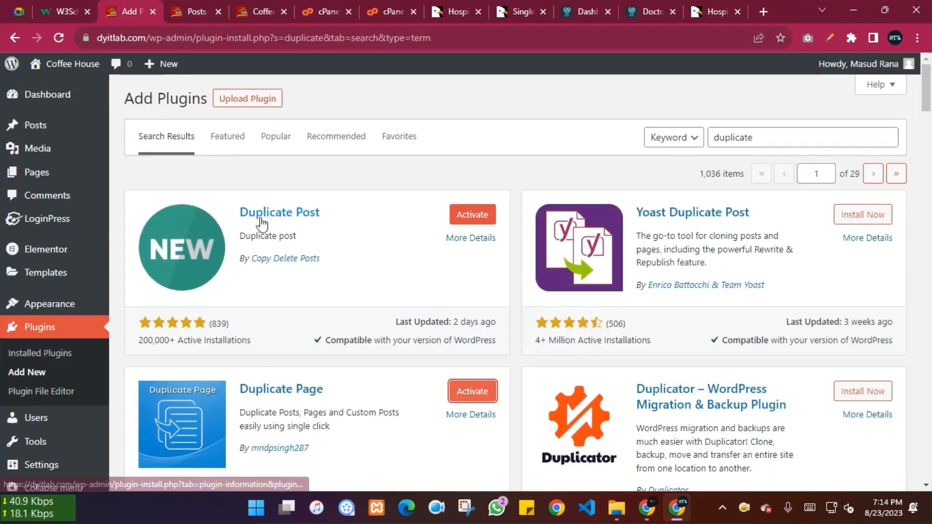
click(470, 219)
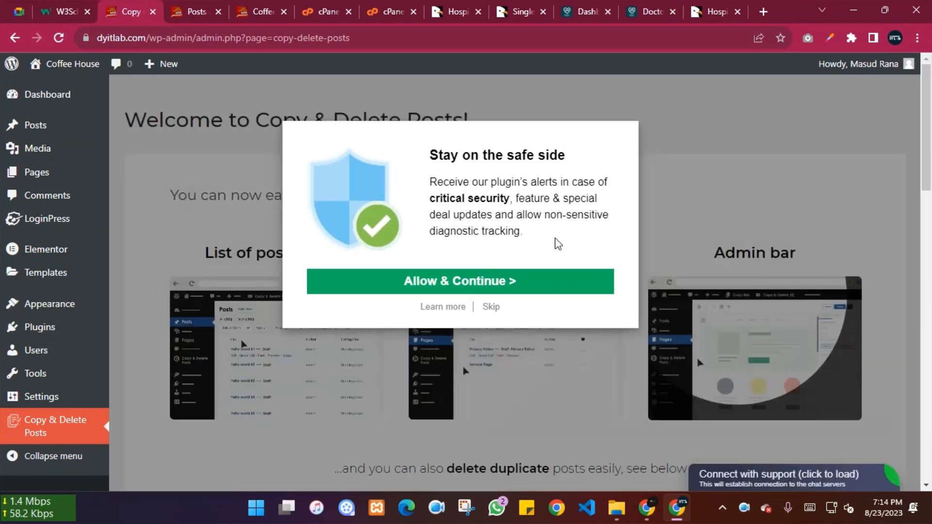
click(491, 307)
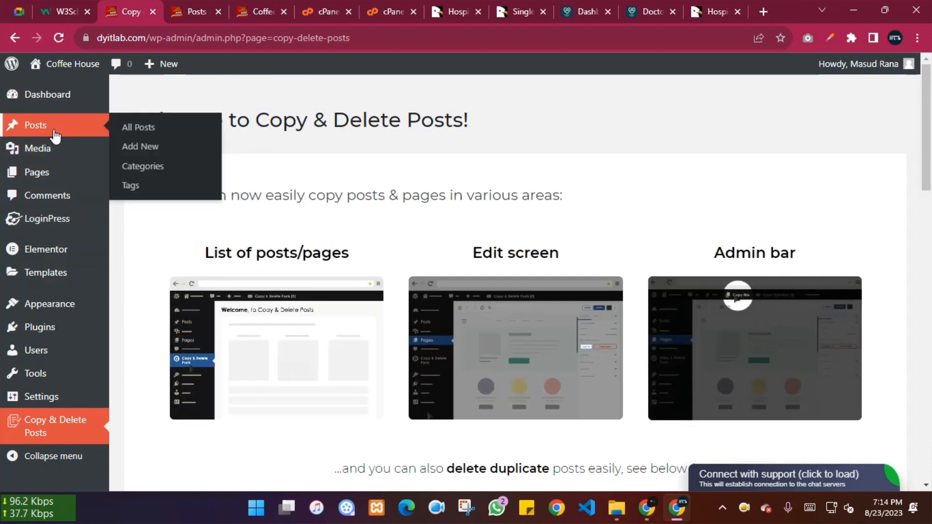
- Copy demo Post one time from the posts list using the Default copy settings
click(53, 130)
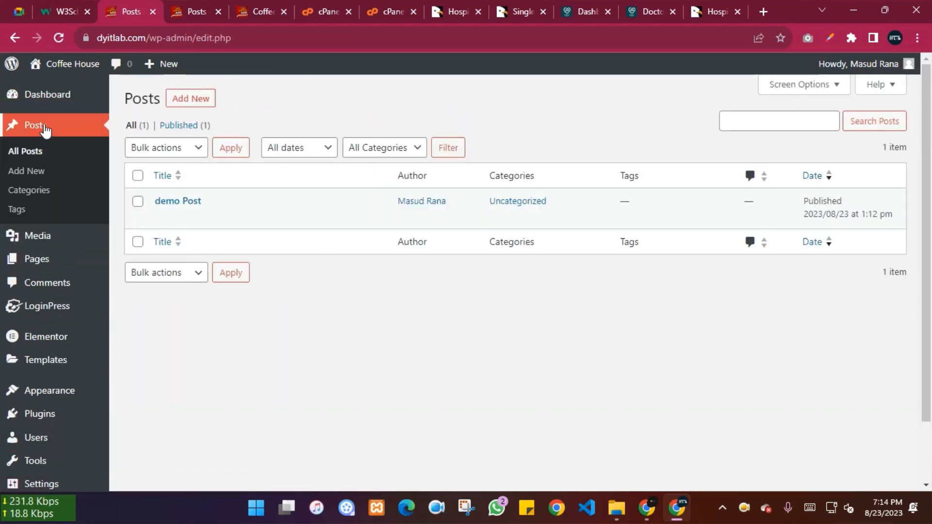
mouse_move(238, 212)
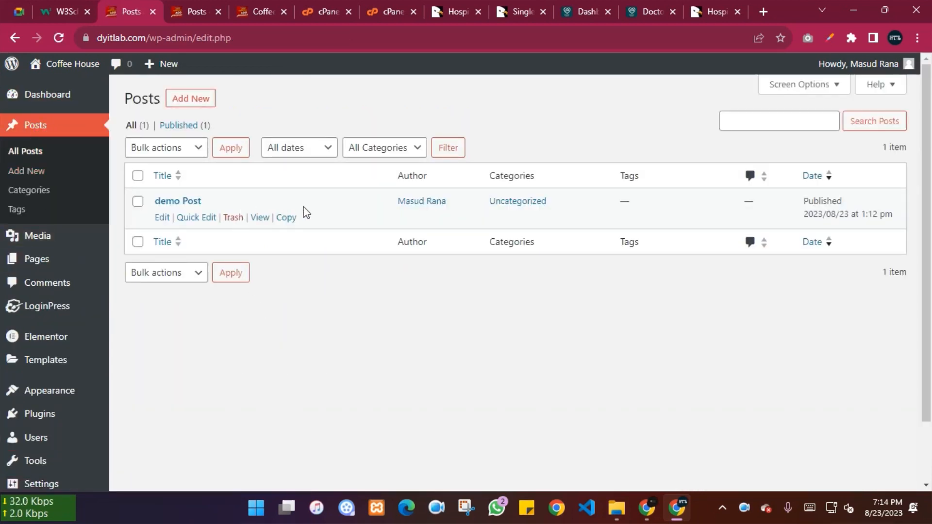
mouse_move(288, 218)
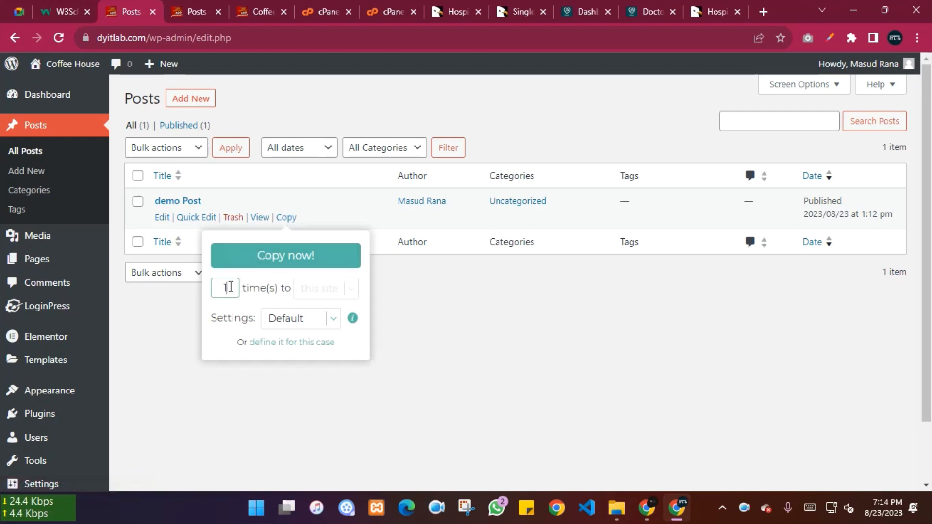
click(301, 256)
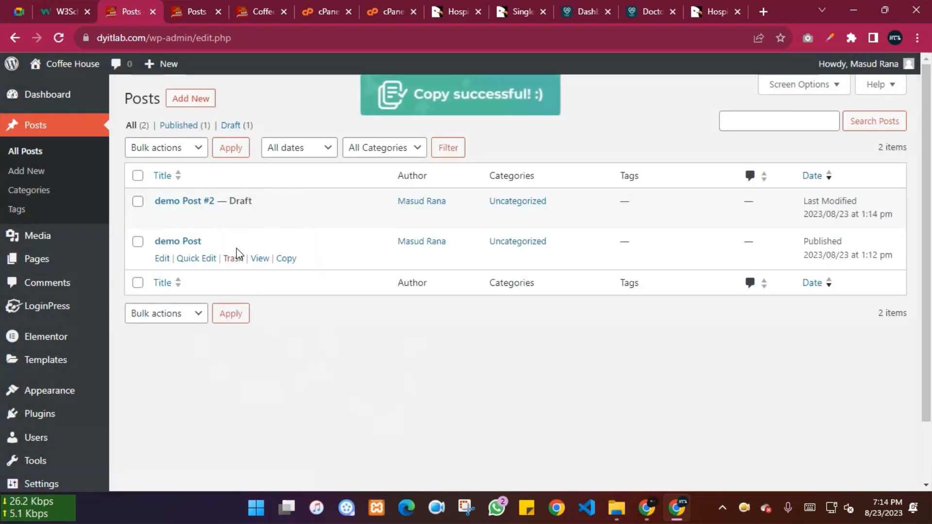
- Copy the original demo Post 5 times with the Default copy settings
mouse_move(286, 260)
double_click(221, 330)
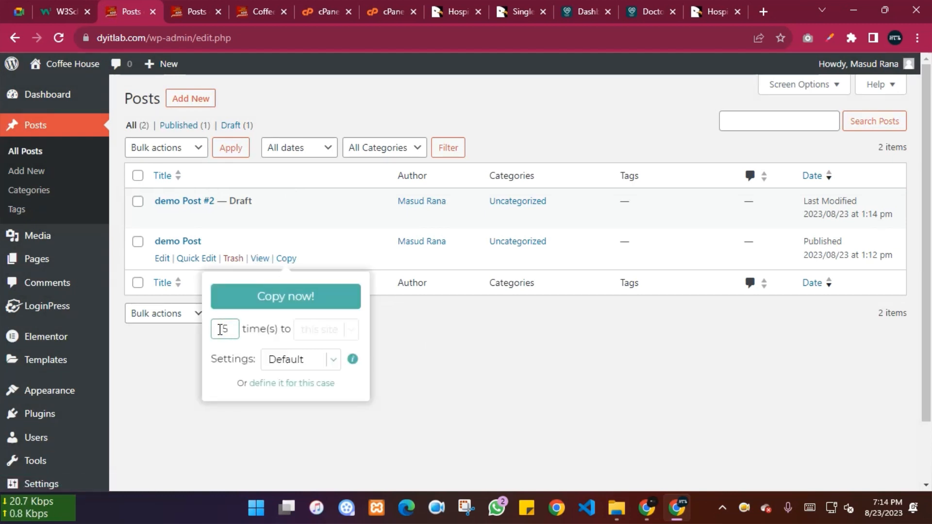
text(5)
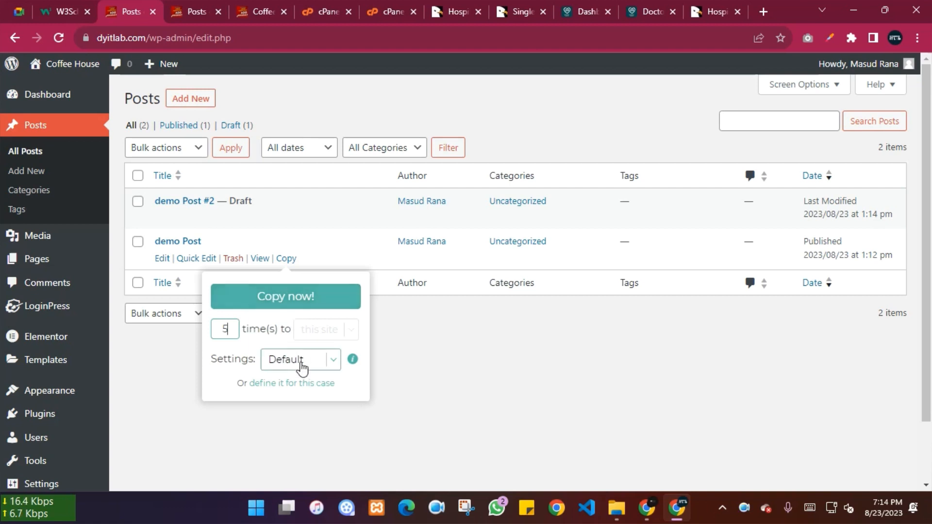
click(334, 362)
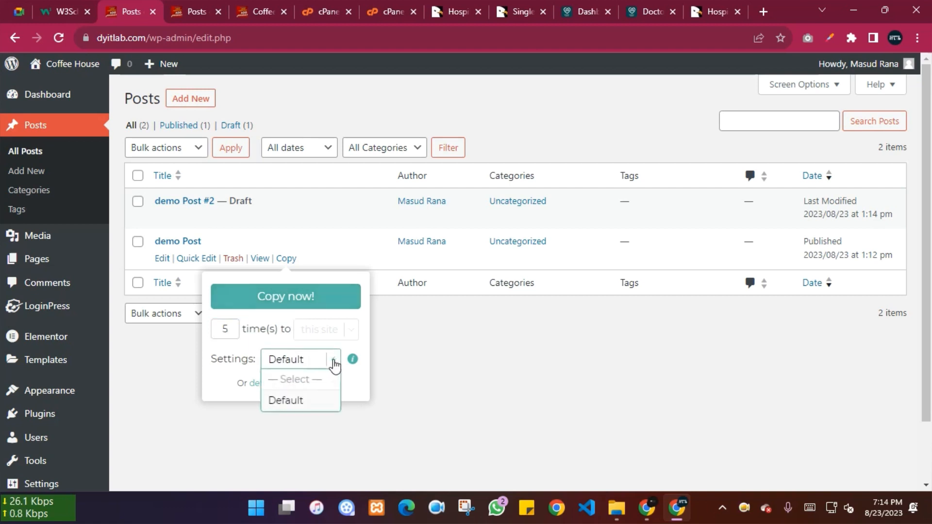
click(217, 360)
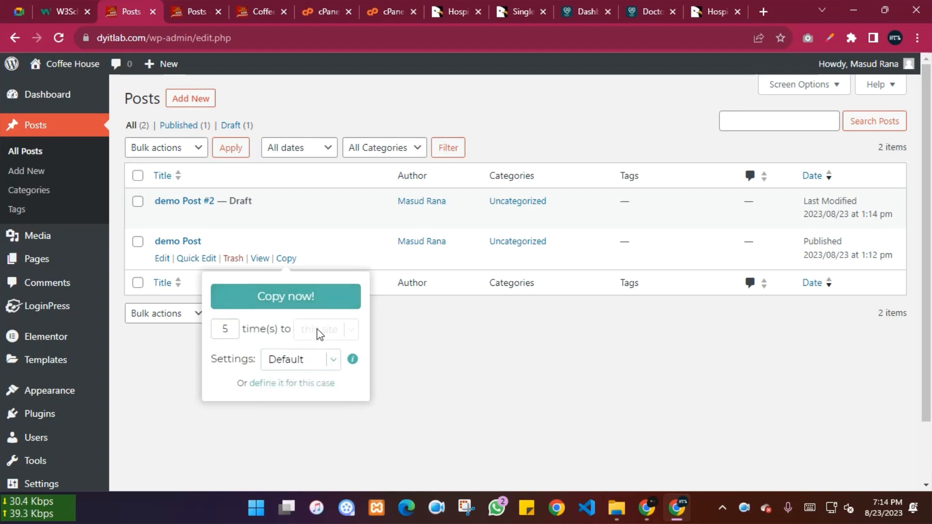
click(293, 306)
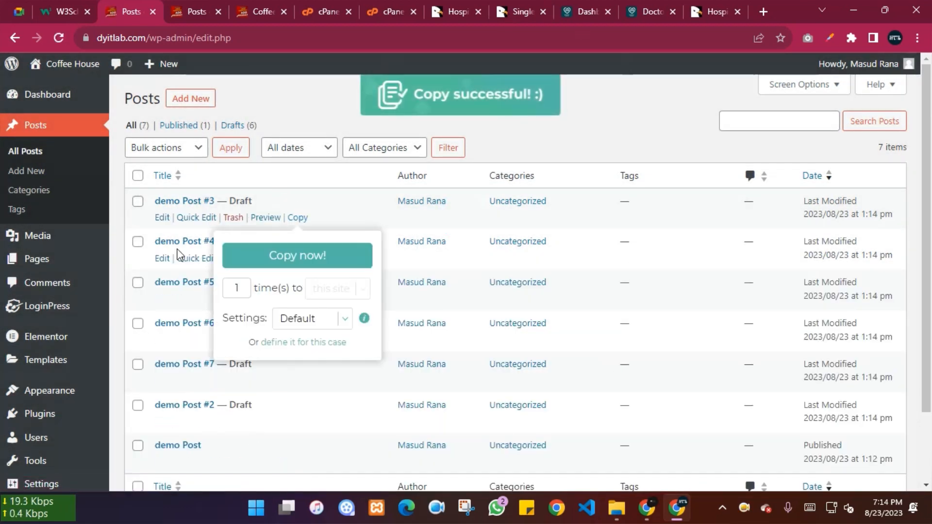
- Review the copied posts and check the Copy option of the Video page in the list of all pages
scroll(180, 254, down, 3)
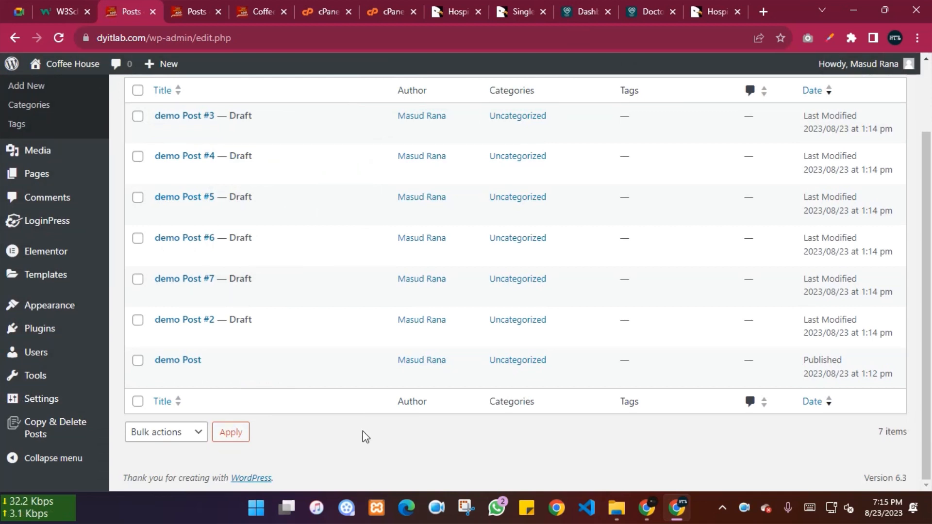
mouse_move(33, 180)
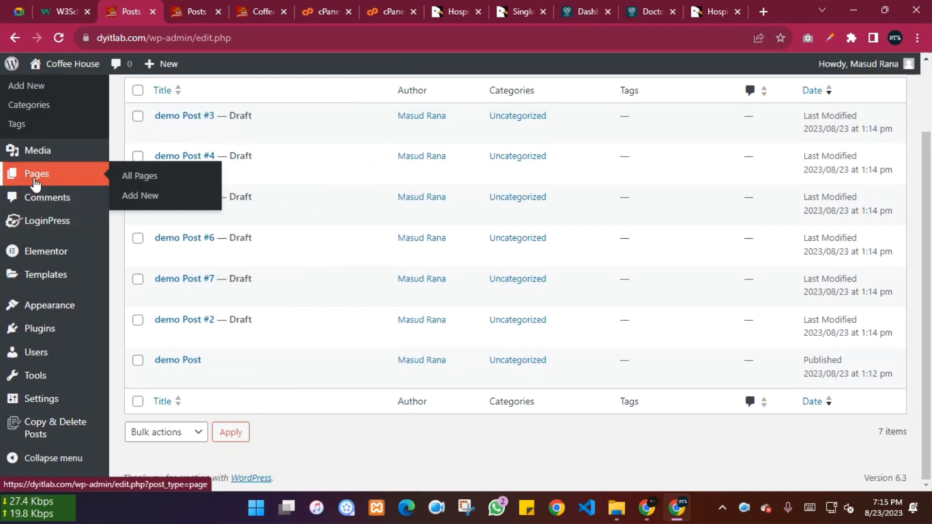
click(158, 185)
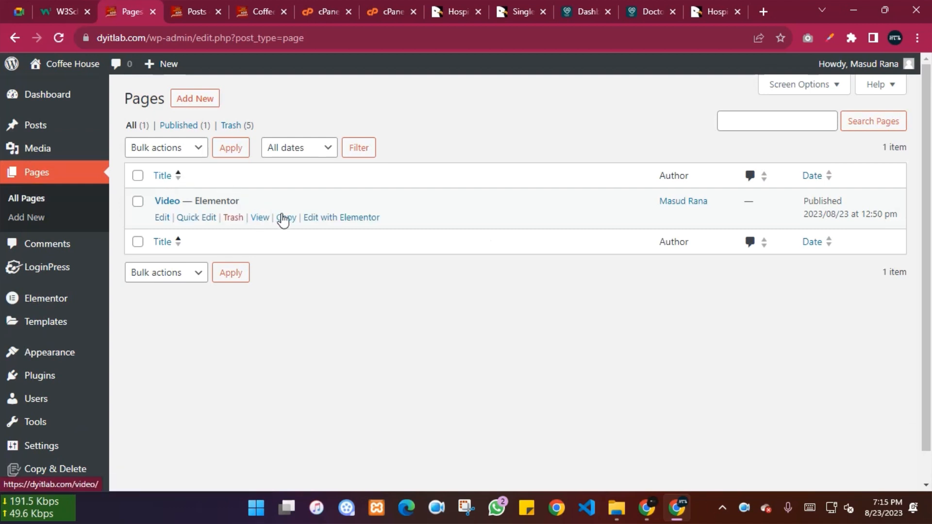
mouse_move(290, 221)
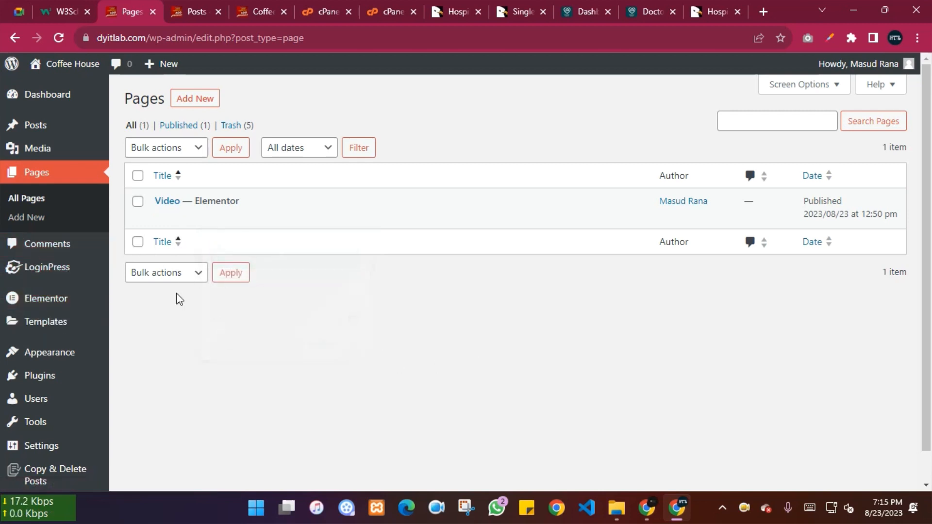
- Delete the inactive Duplicate Page plugin from the installed plugins and confirm the deletion
scroll(176, 294, down, 1)
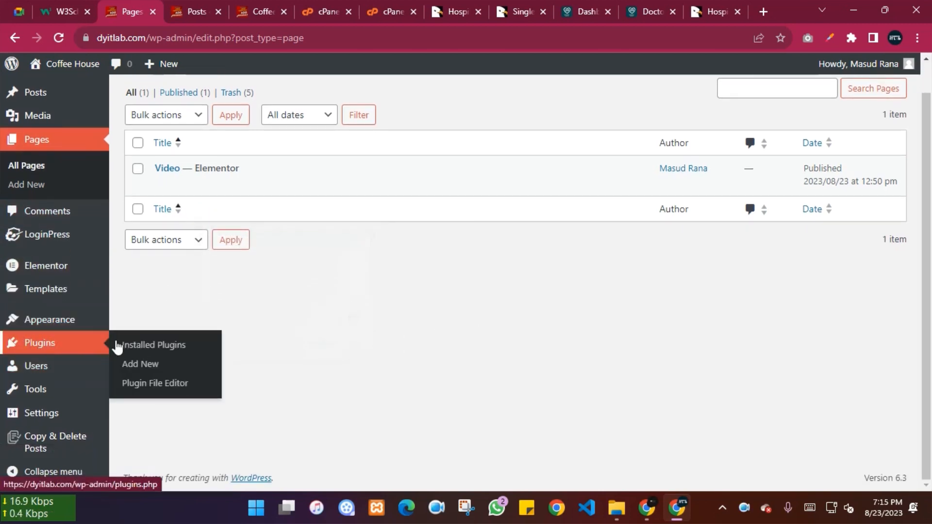
click(118, 347)
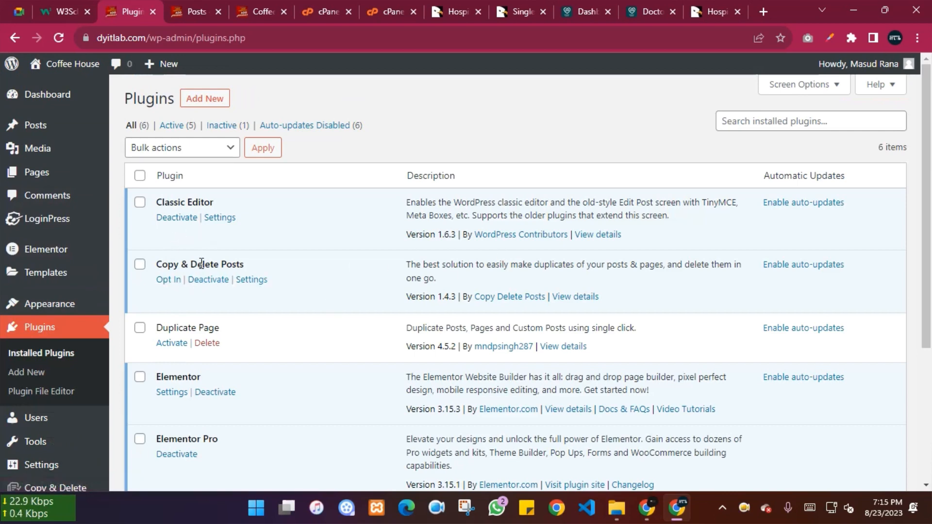
scroll(258, 275, down, 3)
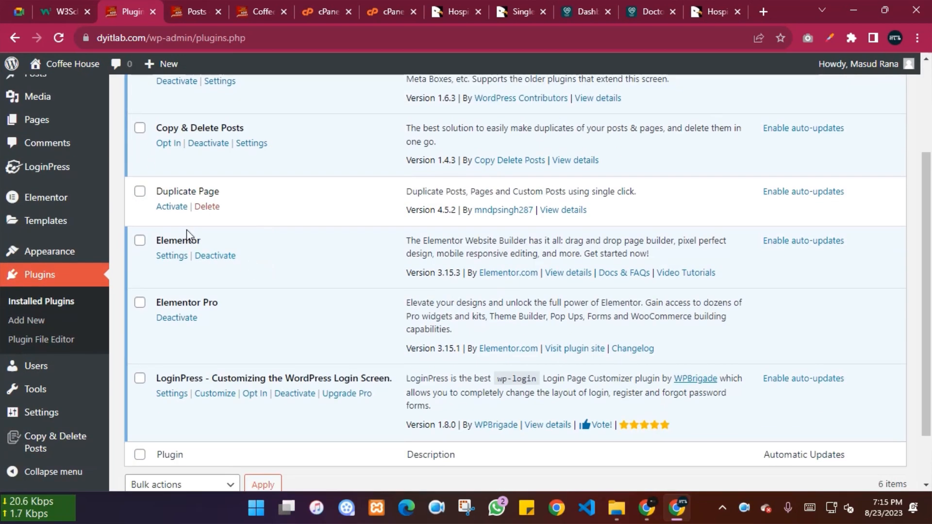
click(218, 209)
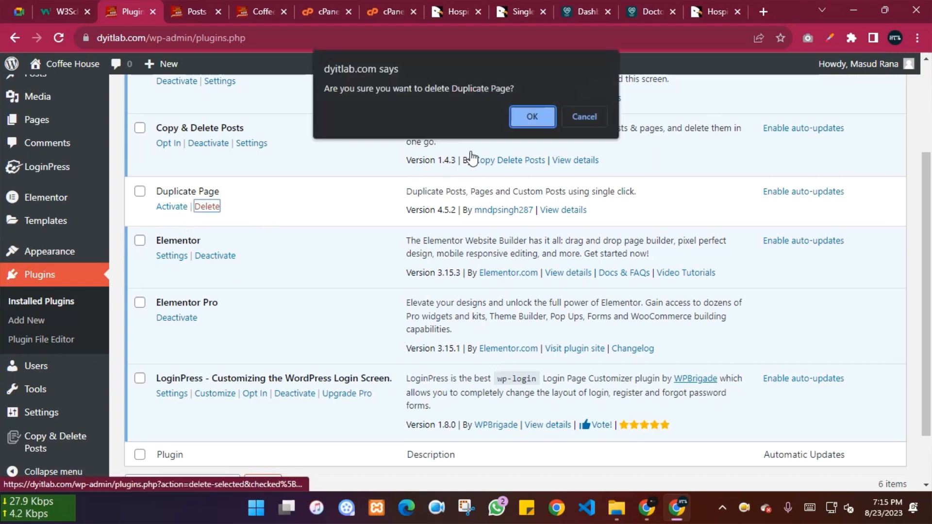
click(525, 119)
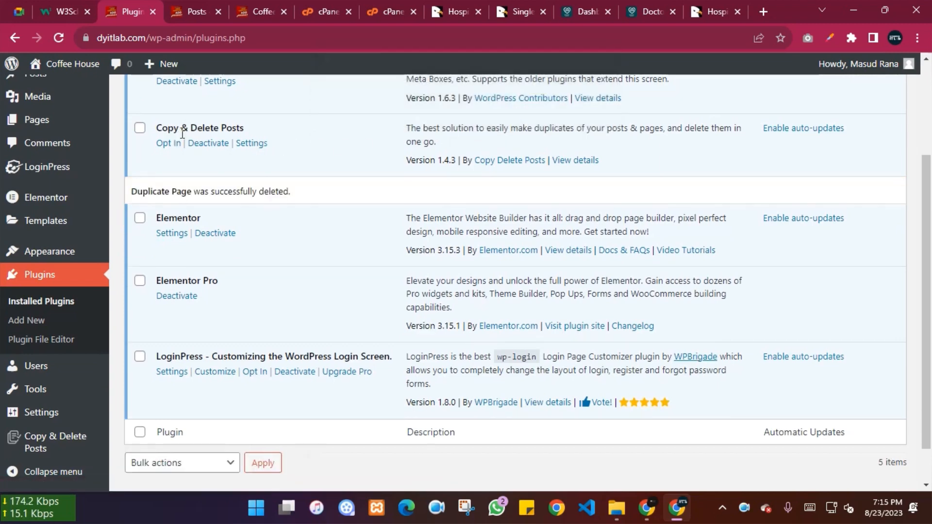
- Open the list of all pages and copy the Video page 5 times with the Default copy settings
scroll(308, 141, up, 1)
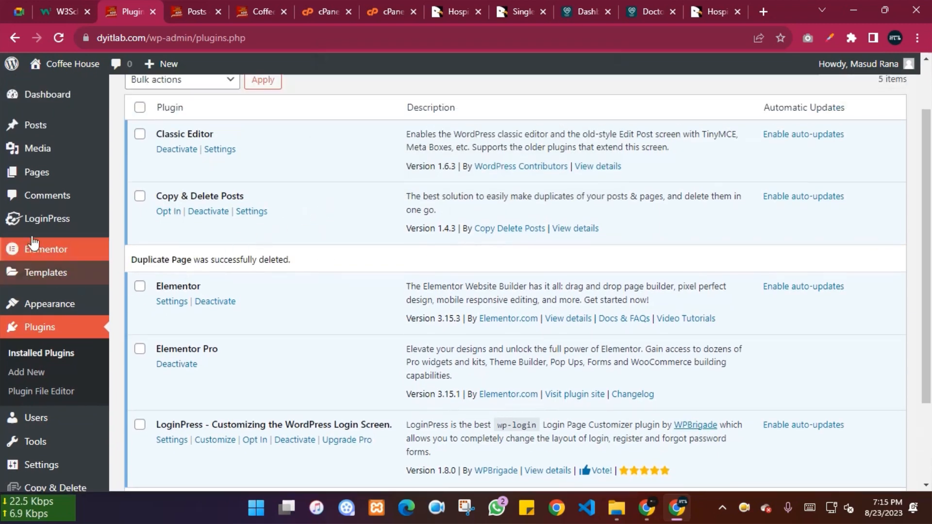
mouse_move(36, 184)
click(160, 176)
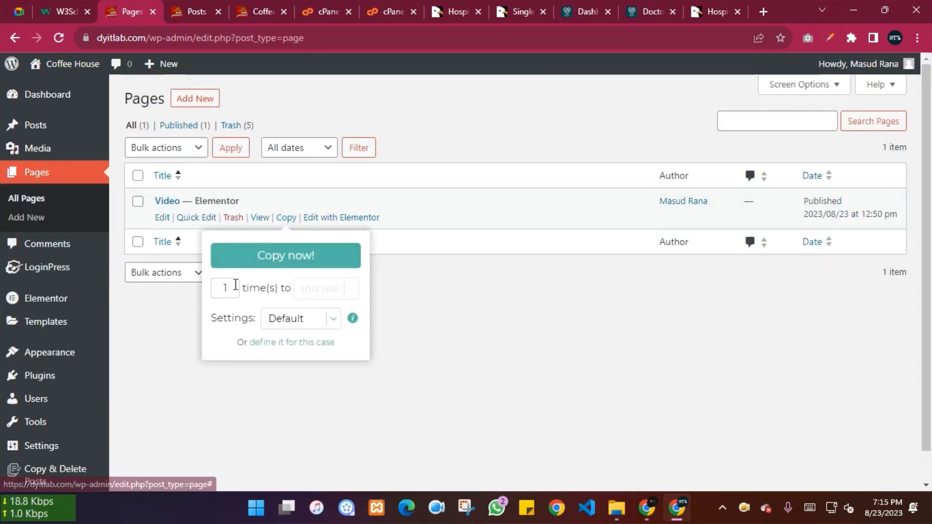
double_click(225, 287)
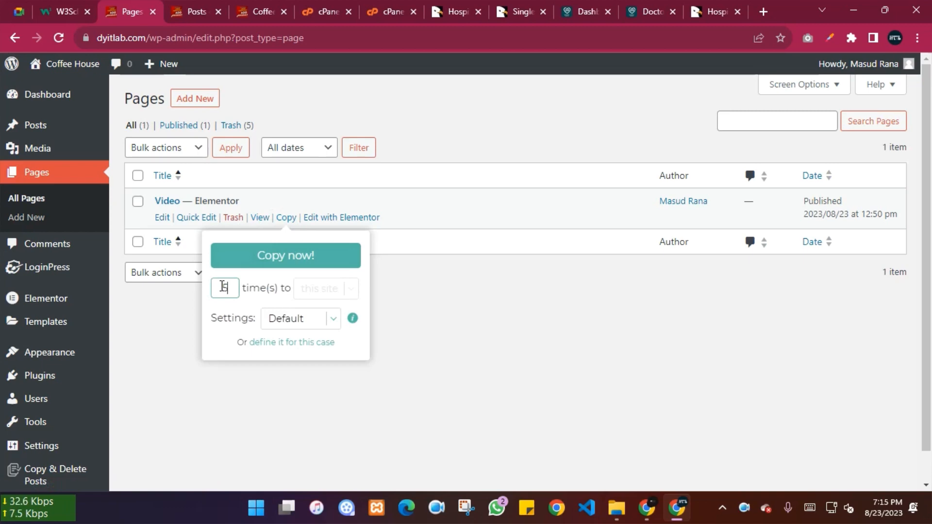
text(5)
click(280, 257)
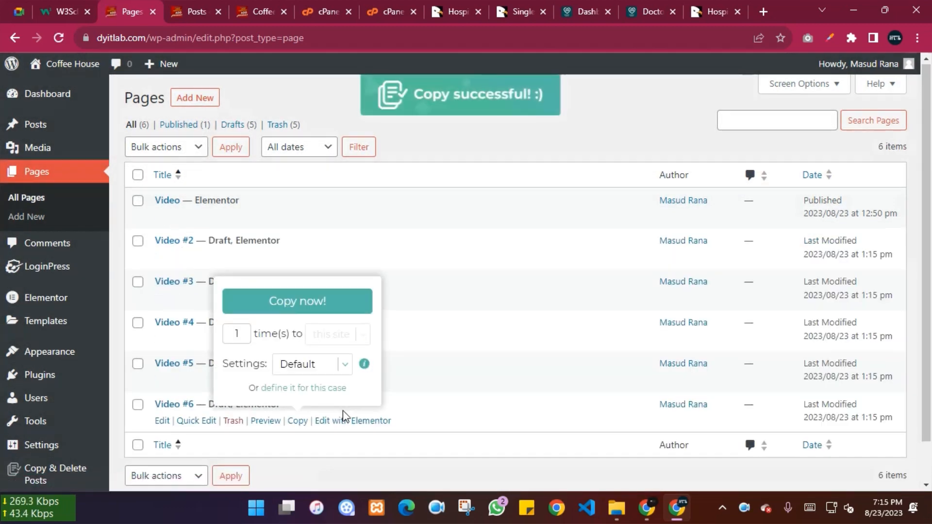
- Open the Video #2 page for editing in a new browser tab and set its permalink slug to about
scroll(340, 411, down, 1)
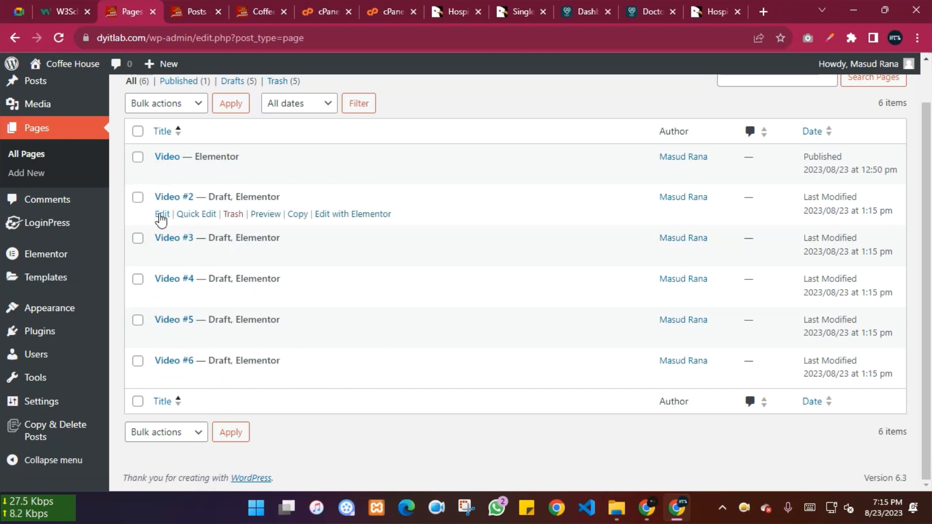
right_click(161, 219)
click(195, 228)
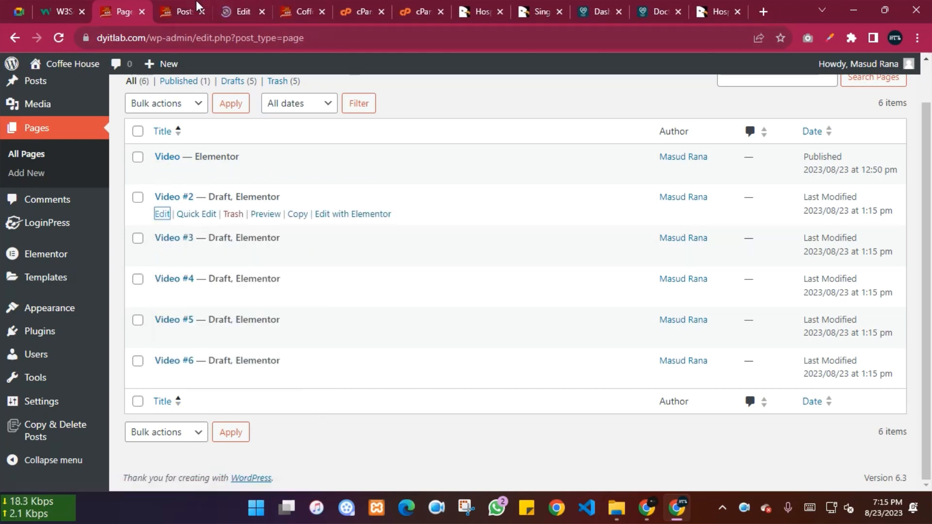
click(240, 11)
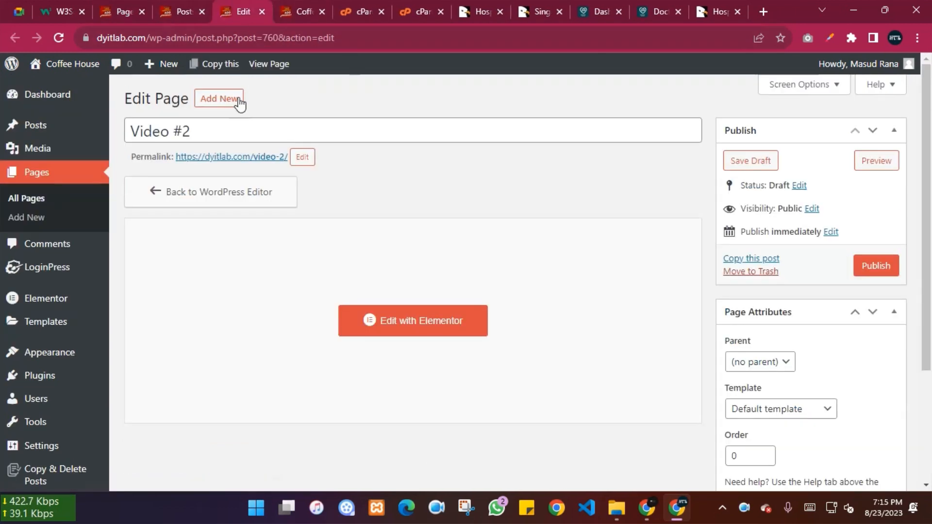
click(303, 158)
drag(270, 165, 260, 164)
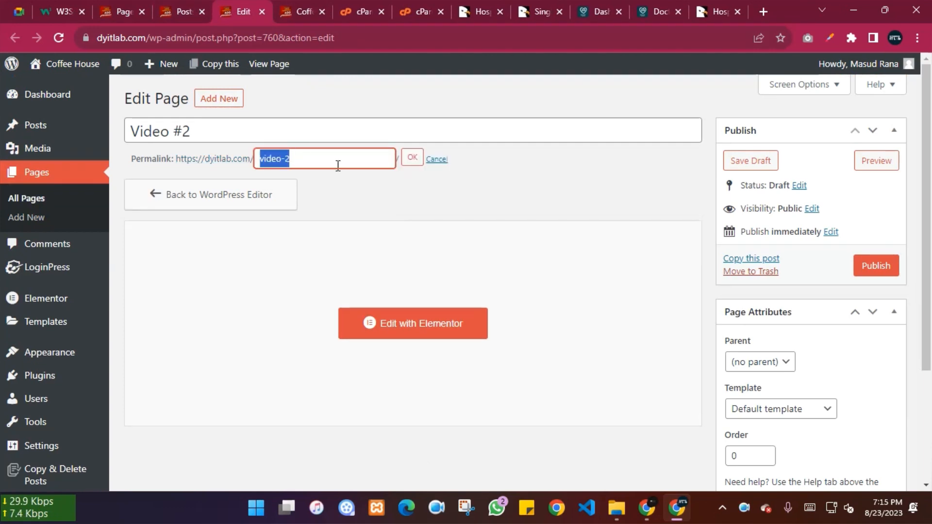
text(about)
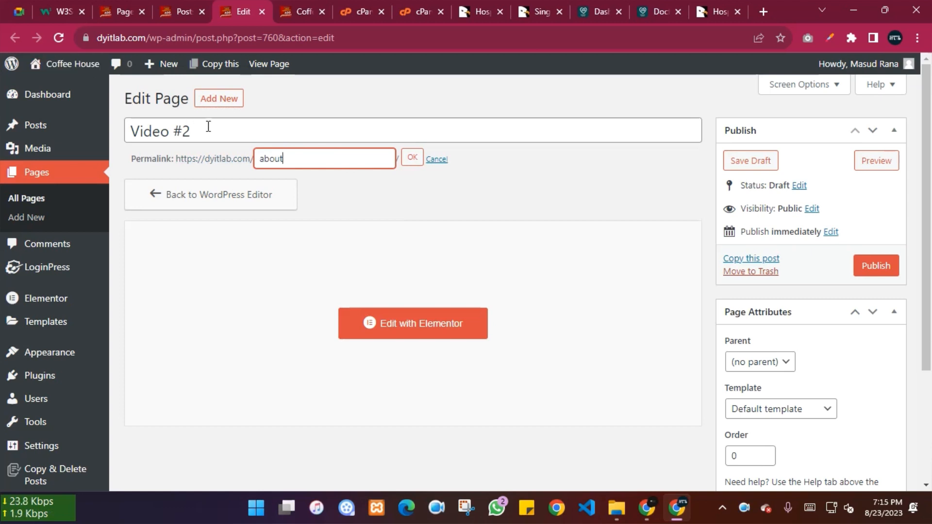
- Change the title of the Video #2 page to About
drag(208, 127, 126, 136)
text(A)
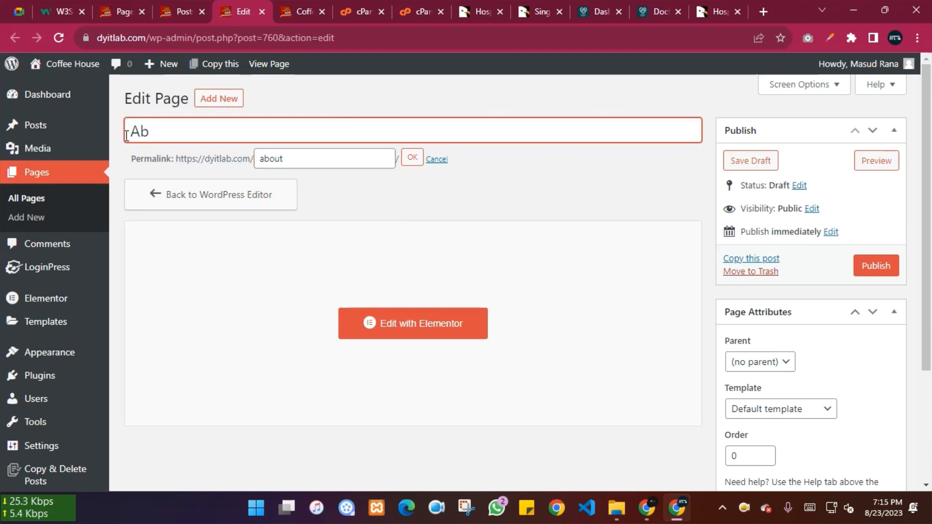
text(out)
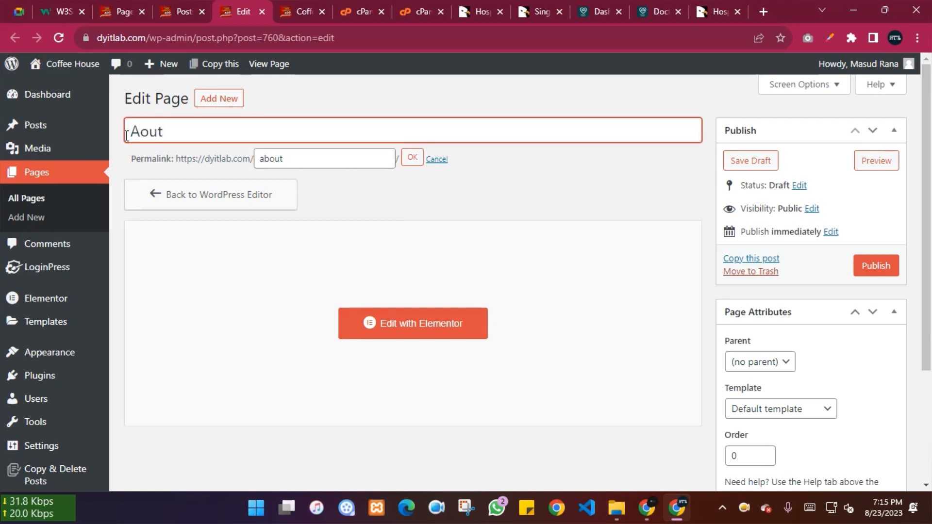
key(BackSpace)
key(BackSpace)
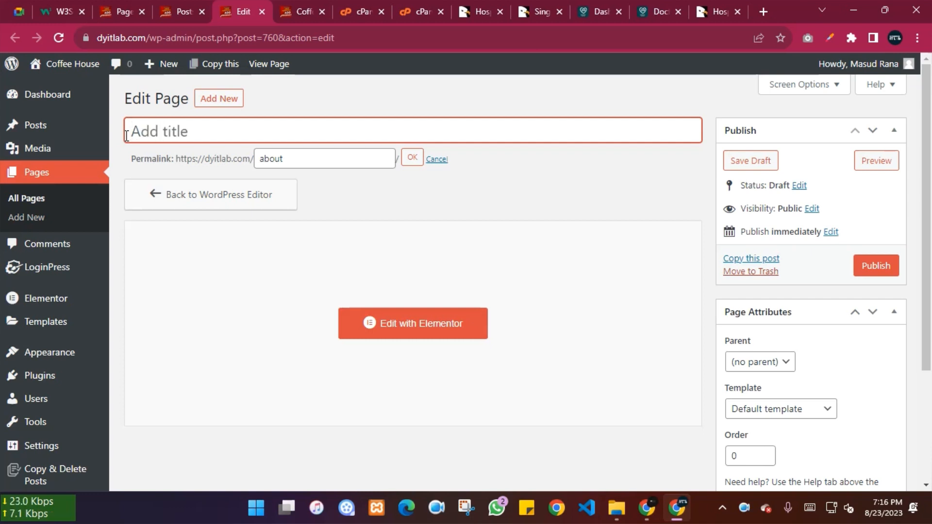
text(About)
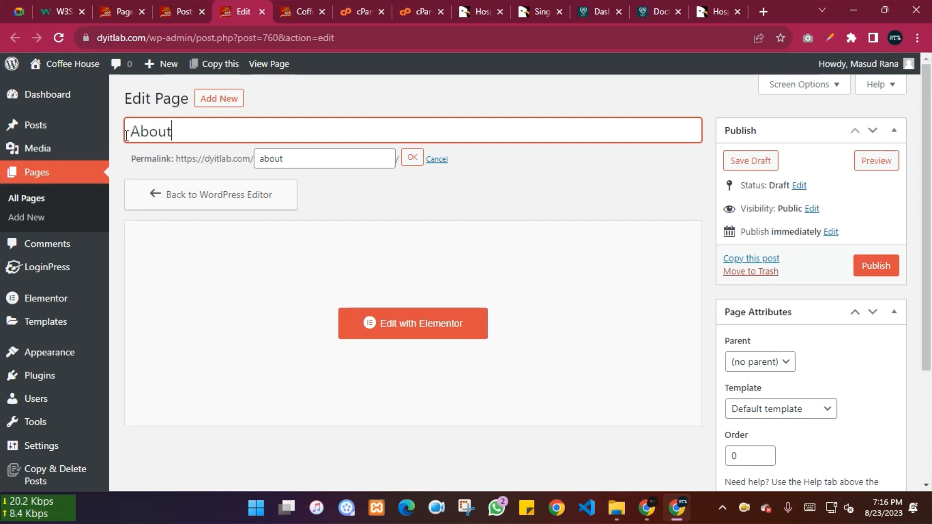
- Publish the About page and return to the list of all pages
click(889, 266)
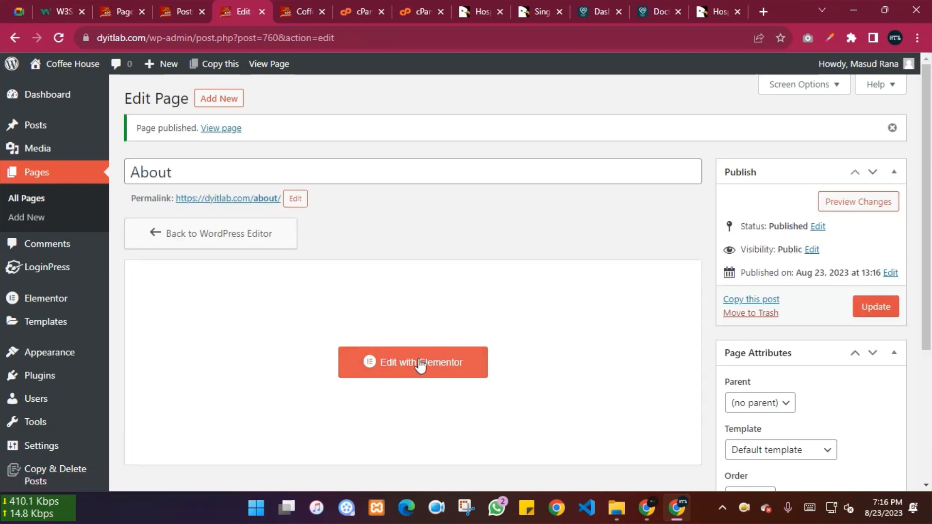
click(50, 174)
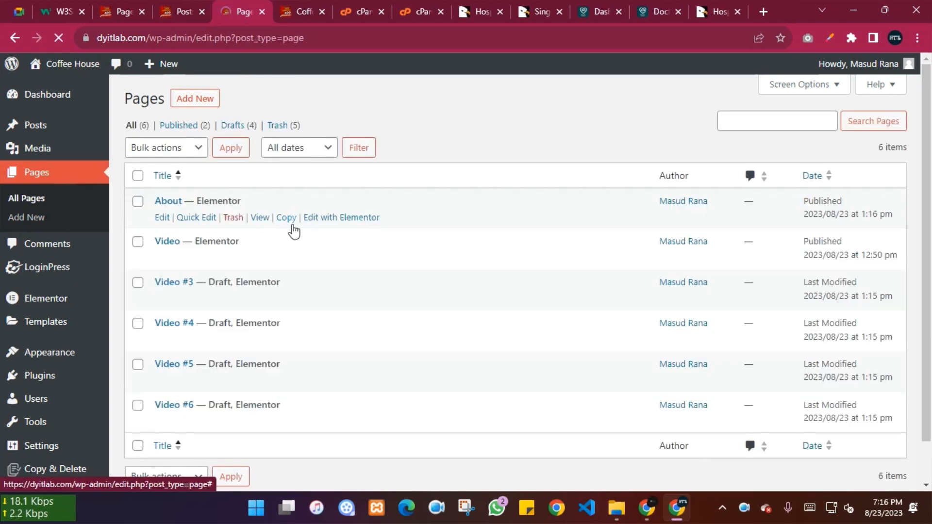